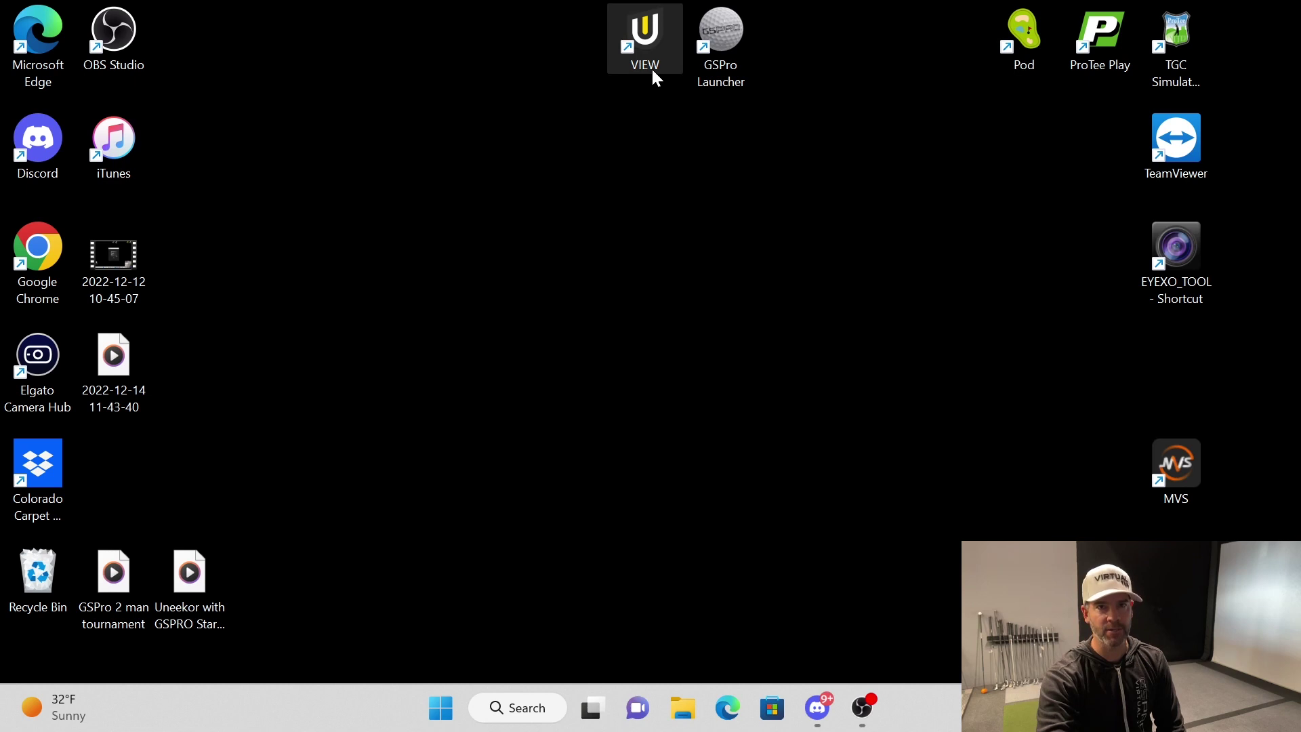
# - Start the EYE XO Pod launch monitor for GSpro, then minimize the Pod window
pyautogui.doubleClick(1023, 55)
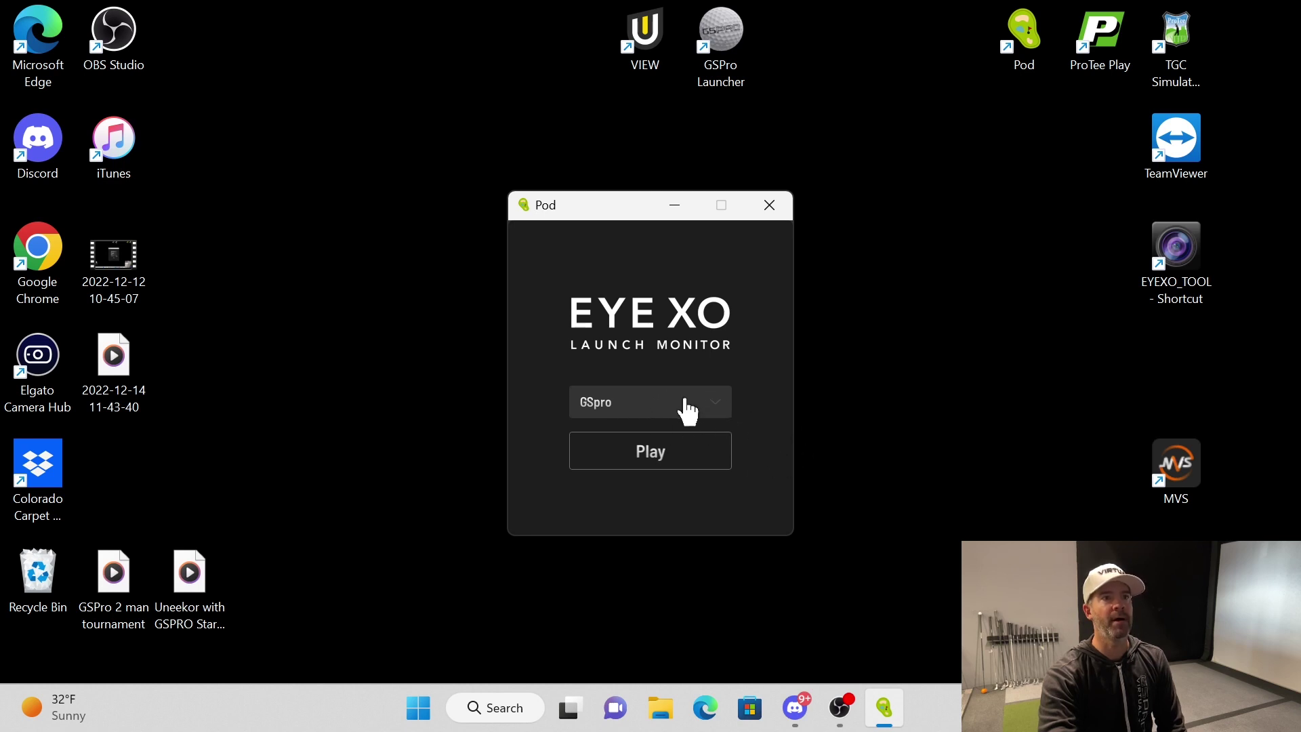
pyautogui.click(720, 409)
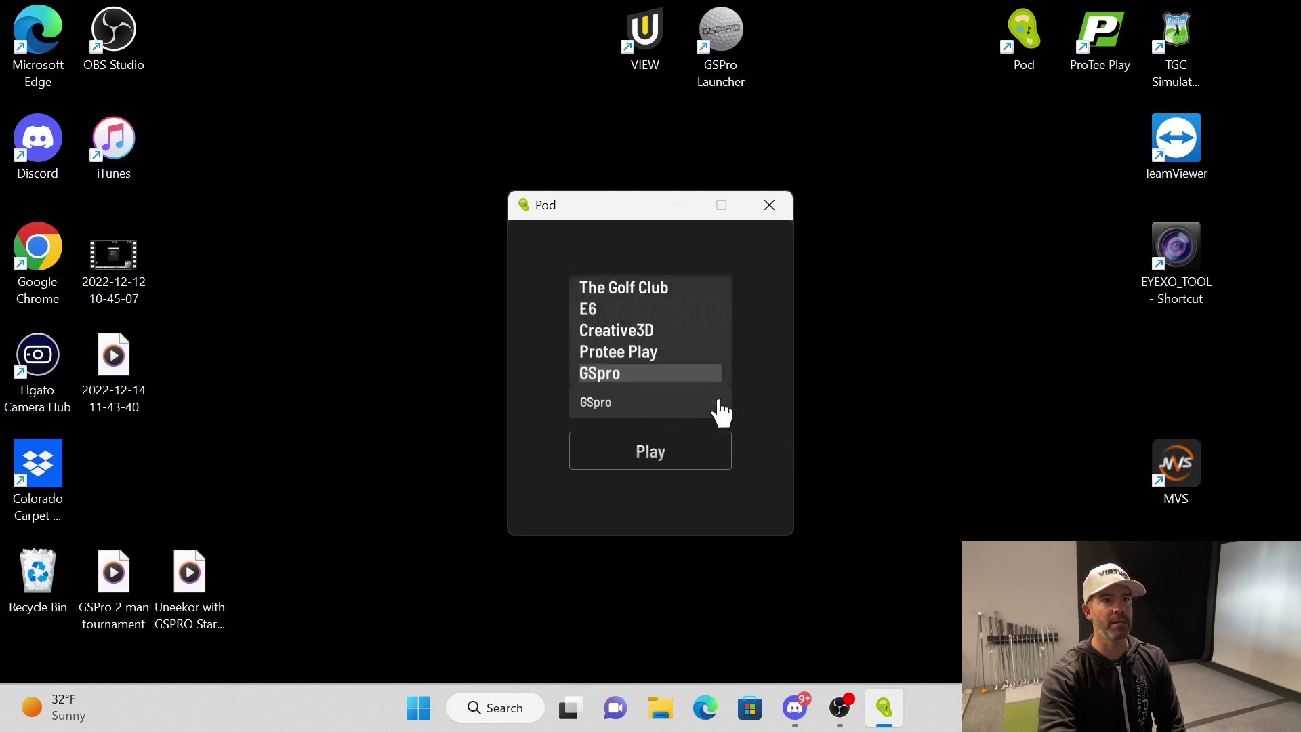
pyautogui.click(644, 375)
pyautogui.click(656, 453)
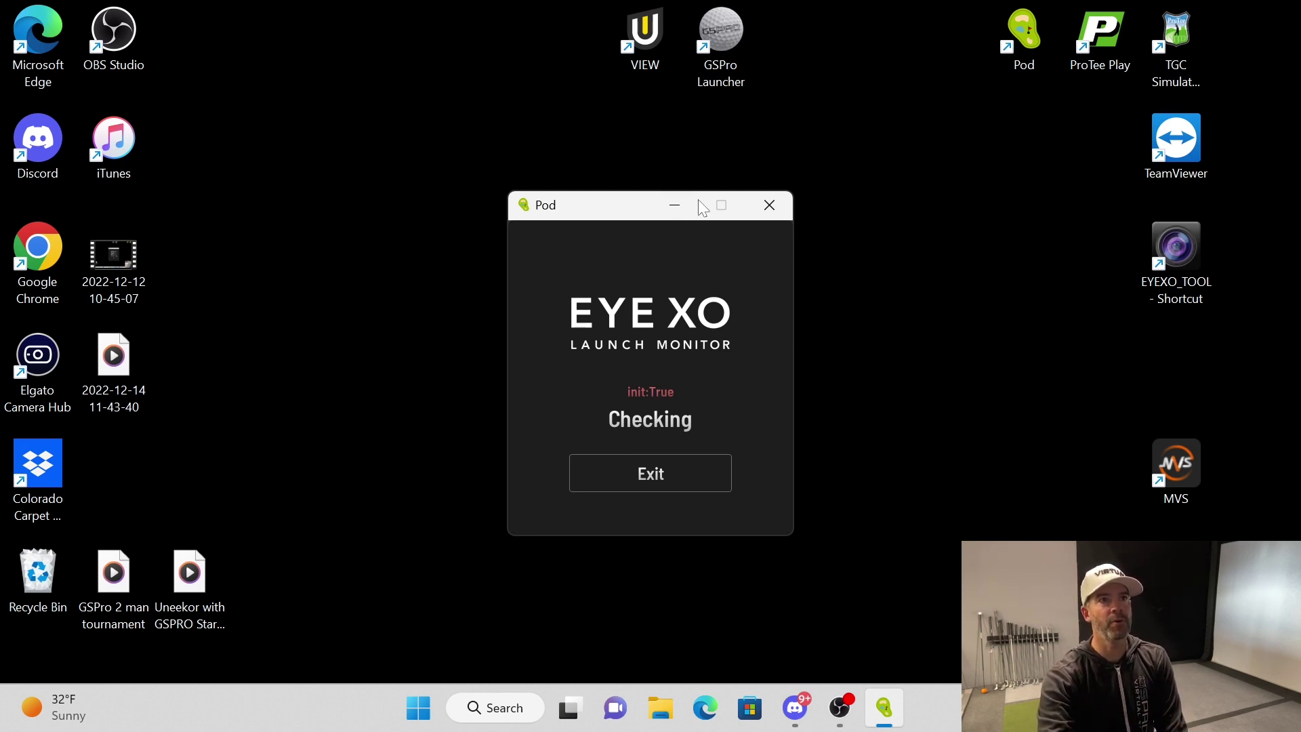
pyautogui.click(675, 207)
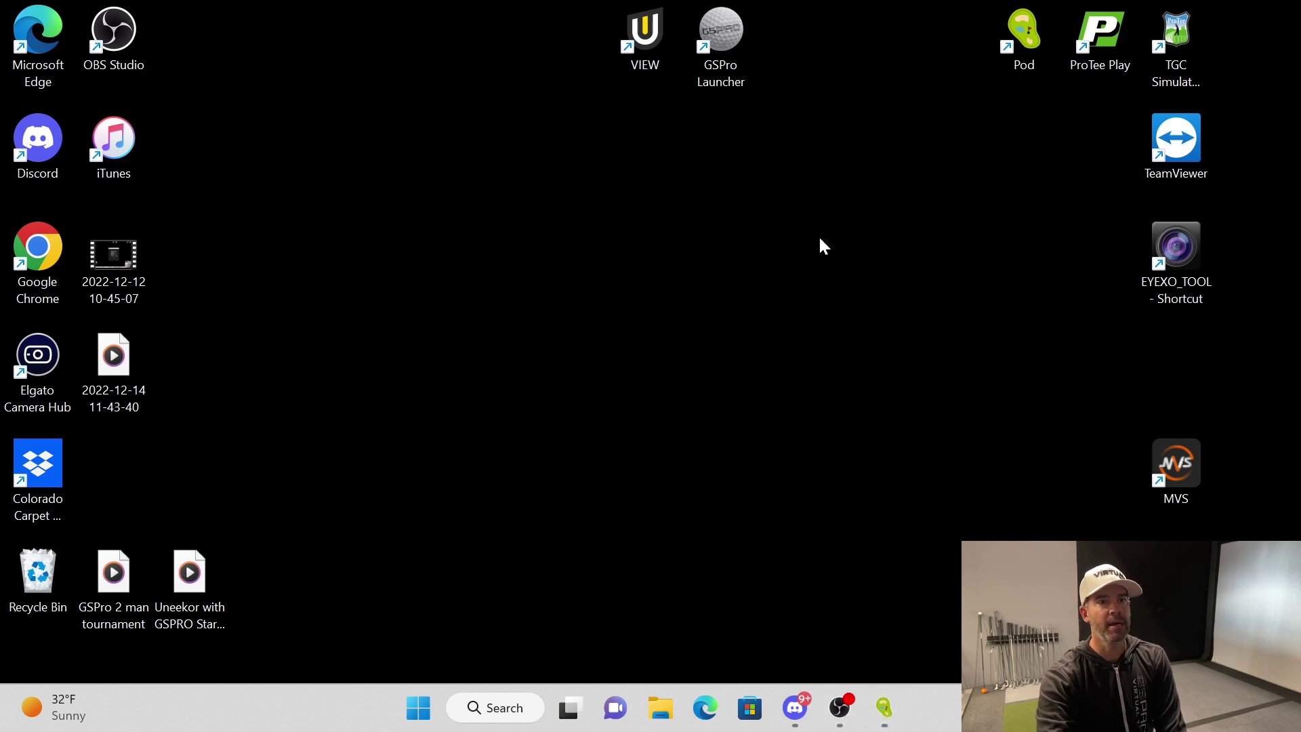
# - Launch GSPro full screen from the launcher with Windowed mode unchecked
pyautogui.doubleClick(721, 42)
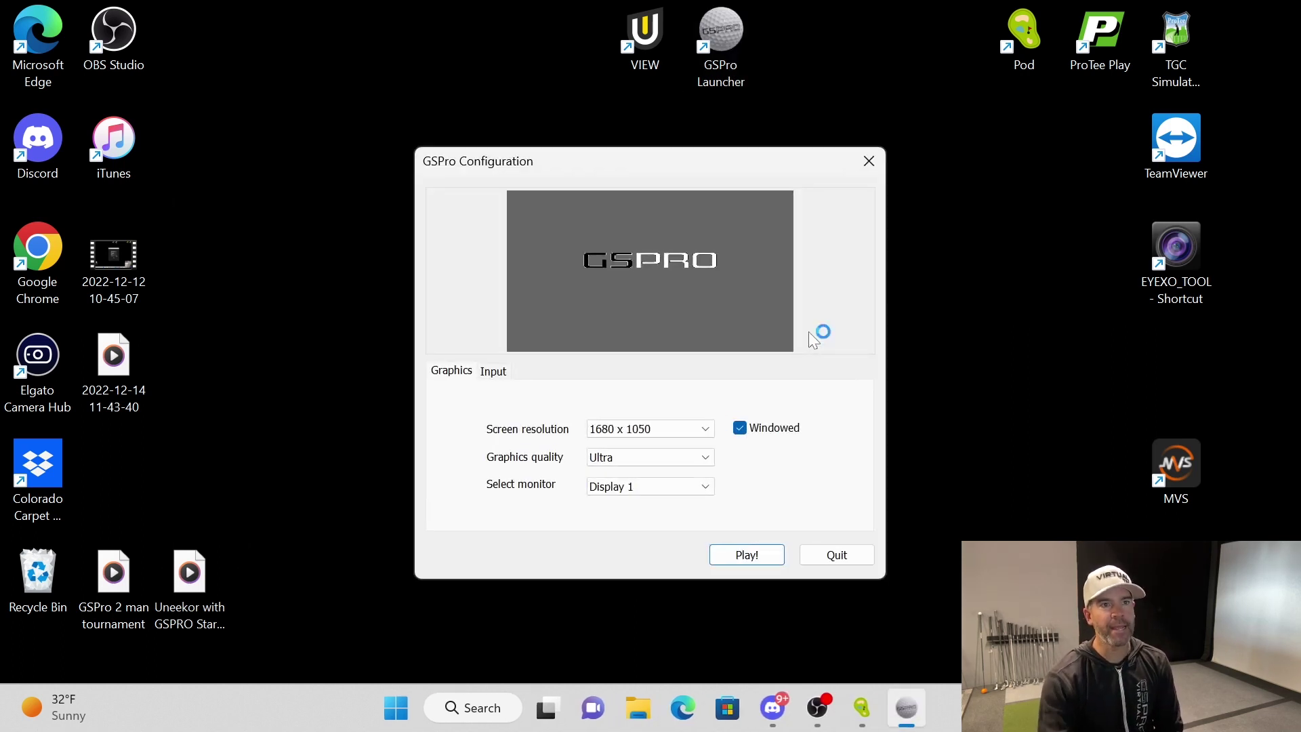
pyautogui.click(742, 428)
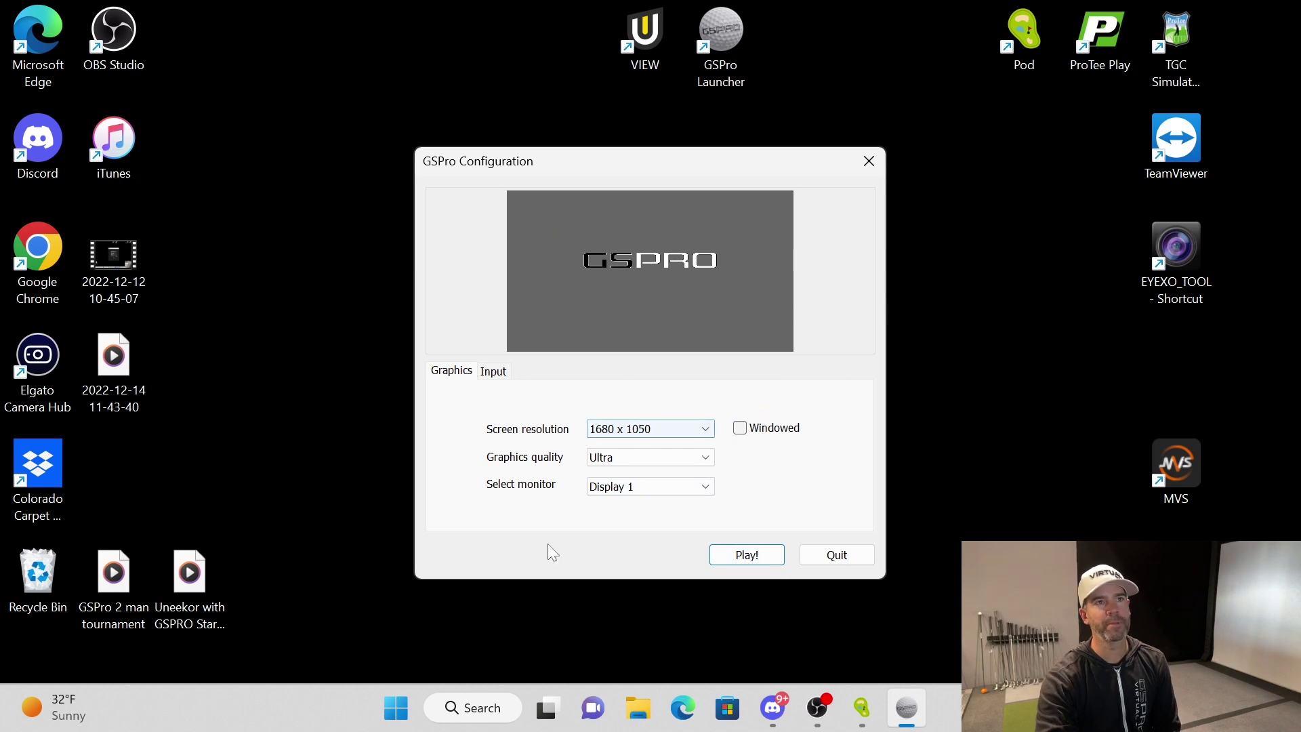
pyautogui.click(747, 555)
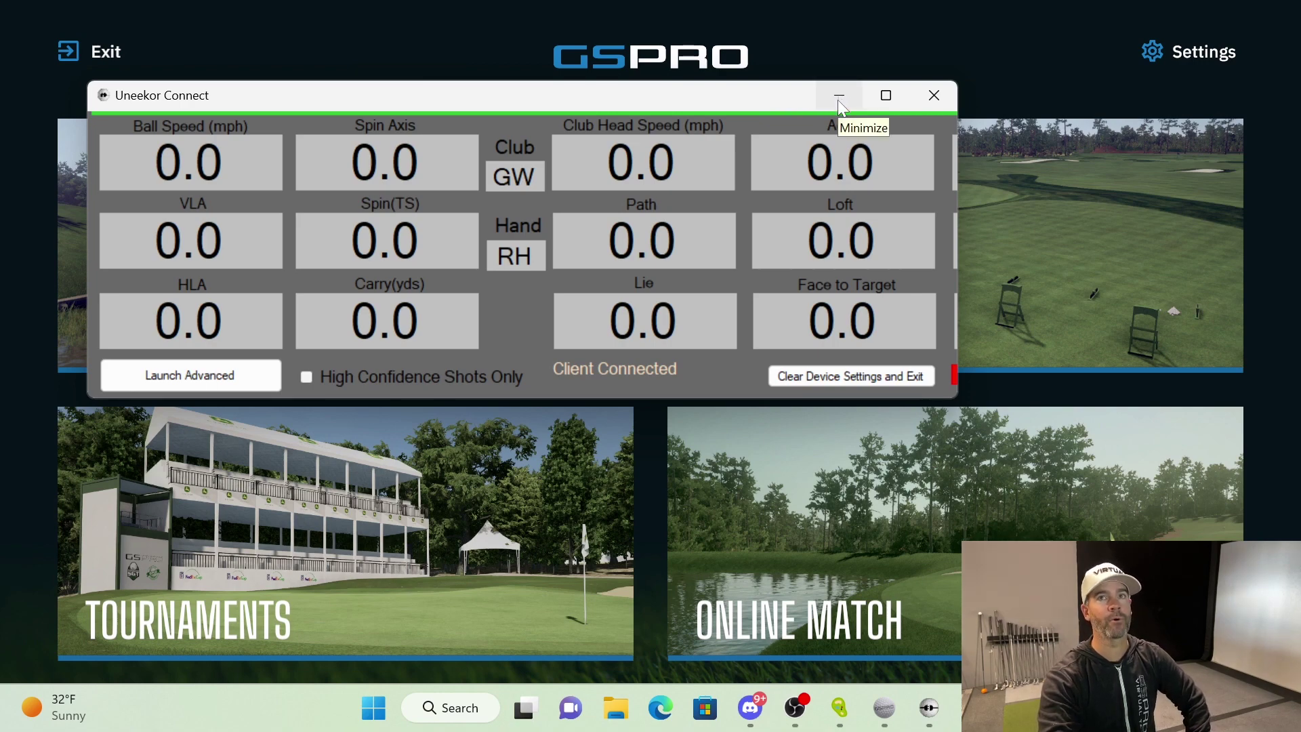
# - Minimize the Uneekor Connect window once it shows Client Connected
pyautogui.click(839, 99)
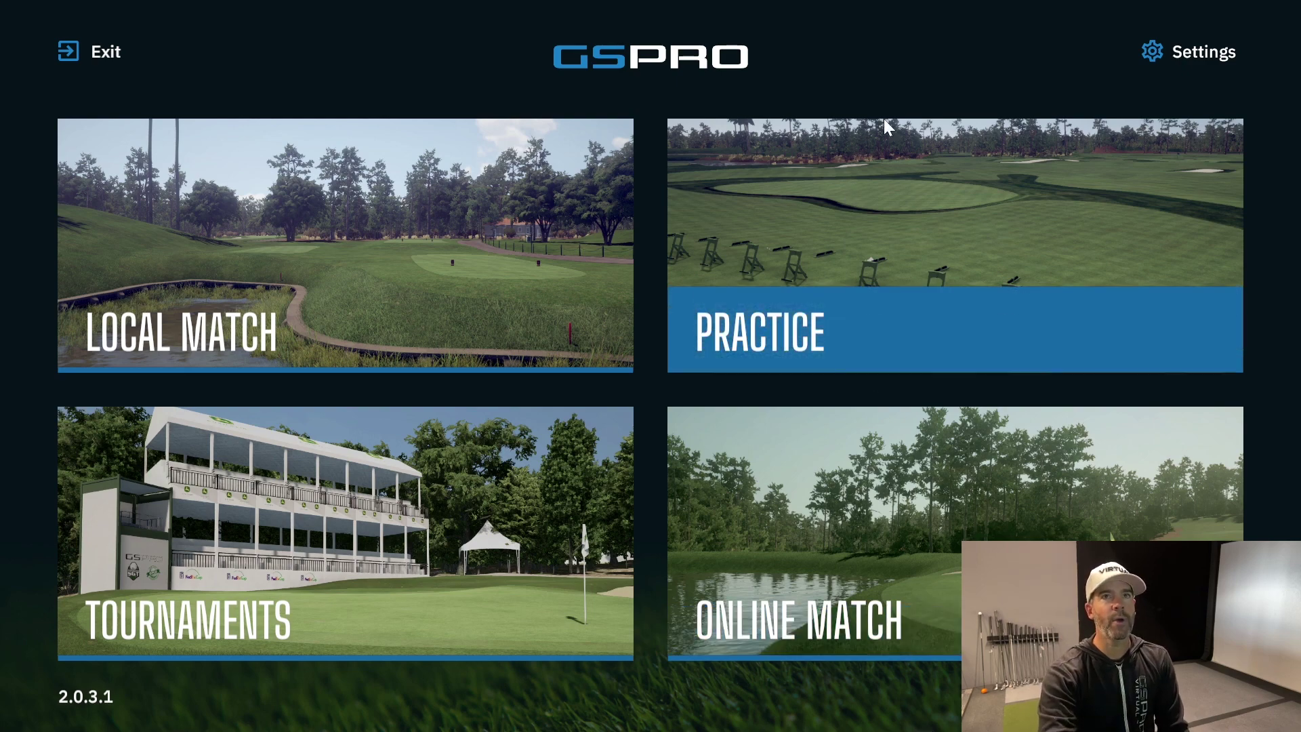
# - Open GSPro Settings and scroll the Players list to review the saved profiles
pyautogui.click(1203, 53)
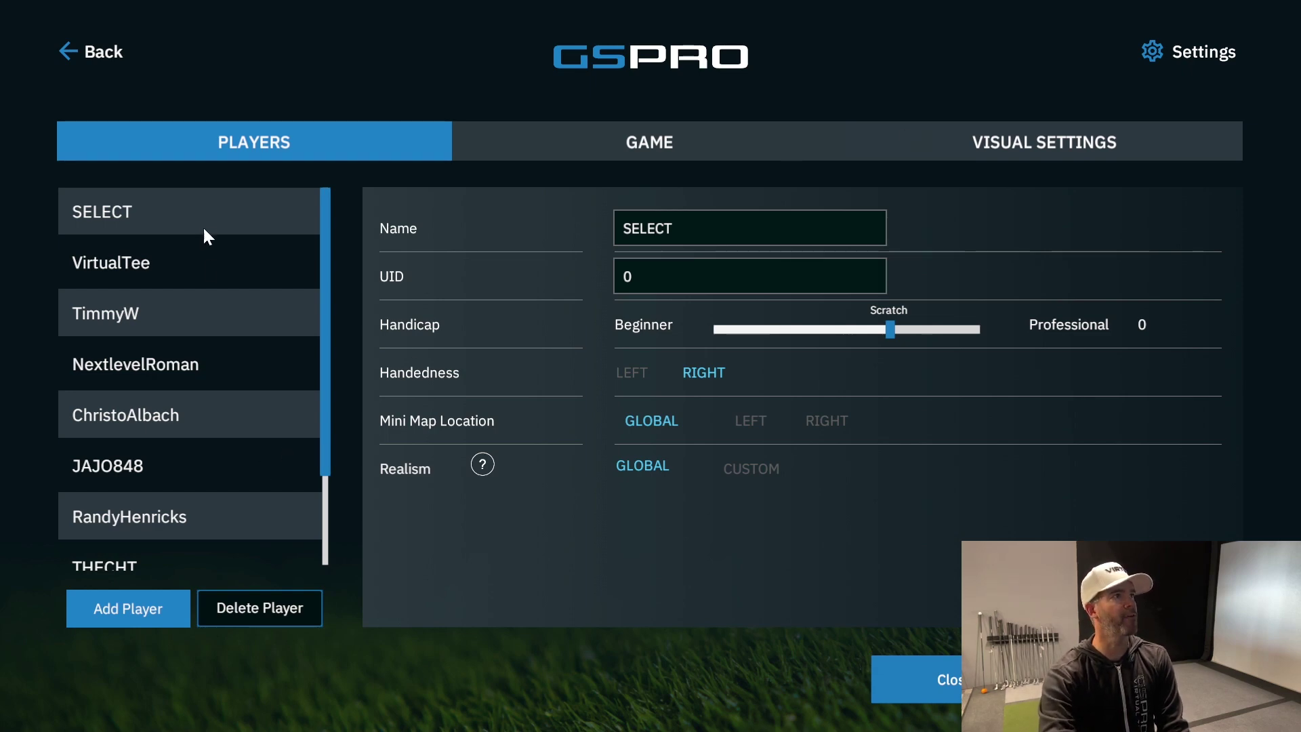
pyautogui.scroll(-3, 187, 363)
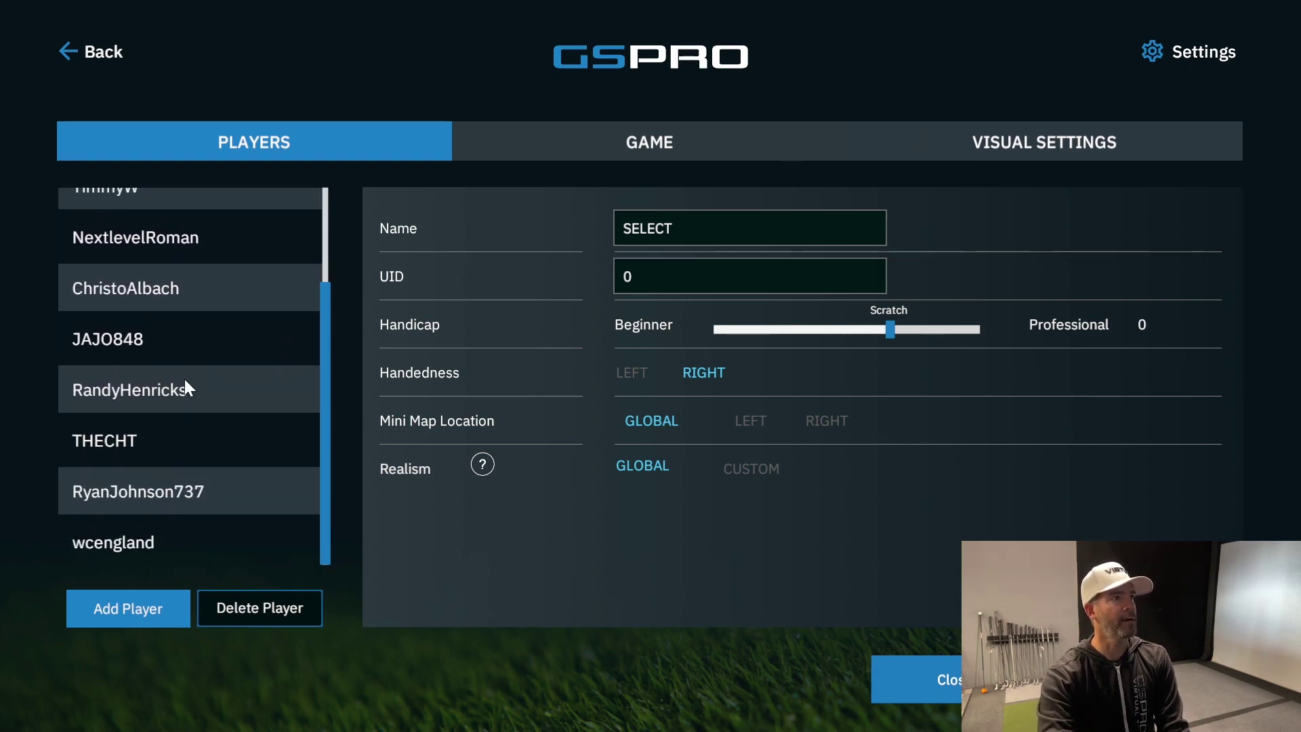
pyautogui.scroll(2, 184, 379)
pyautogui.scroll(1, 181, 375)
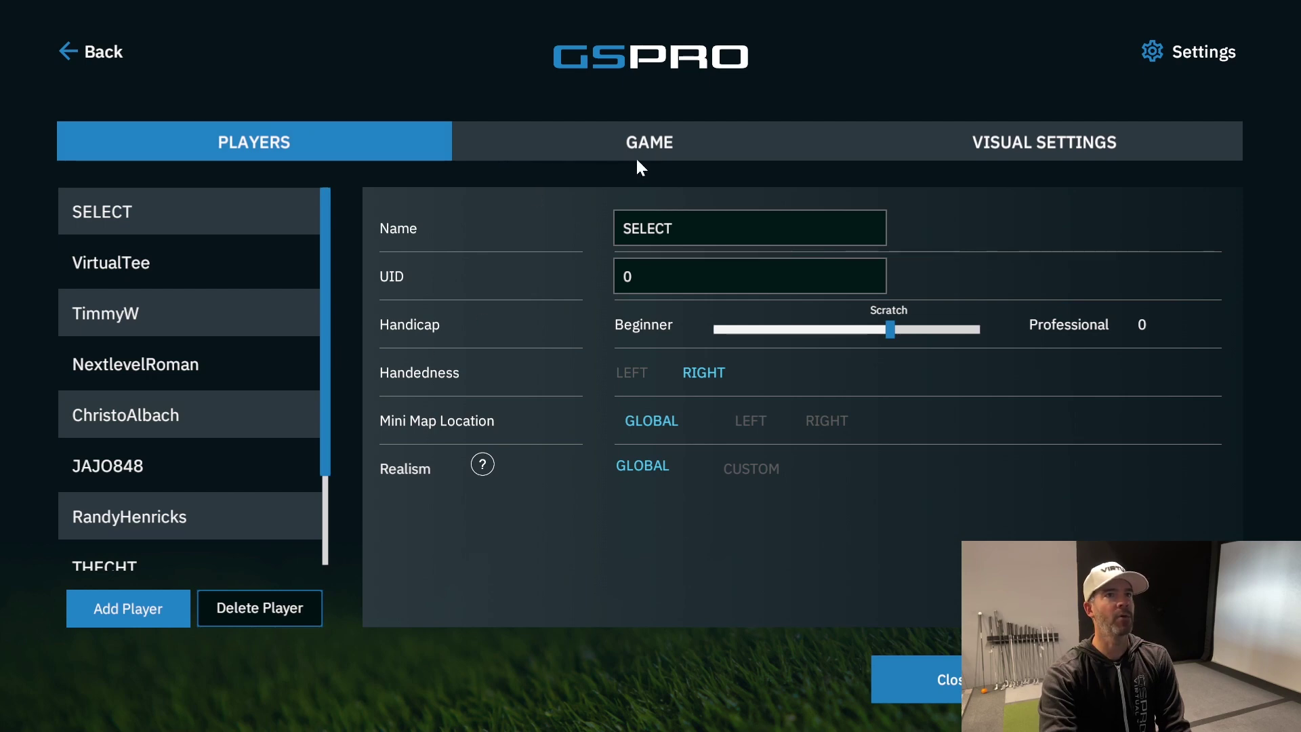
# - Look over the GAME and VISUAL SETTINGS tabs, then exit to the main menu
pyautogui.click(667, 144)
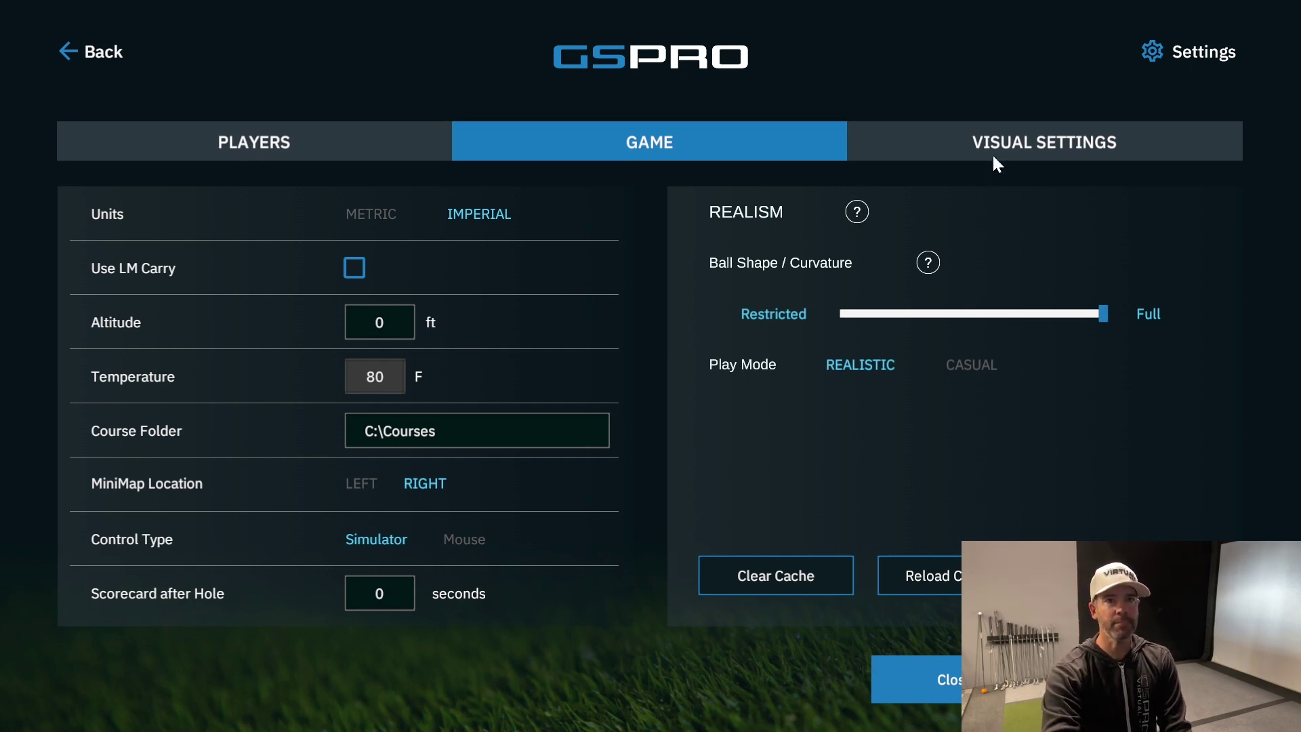
pyautogui.click(1030, 136)
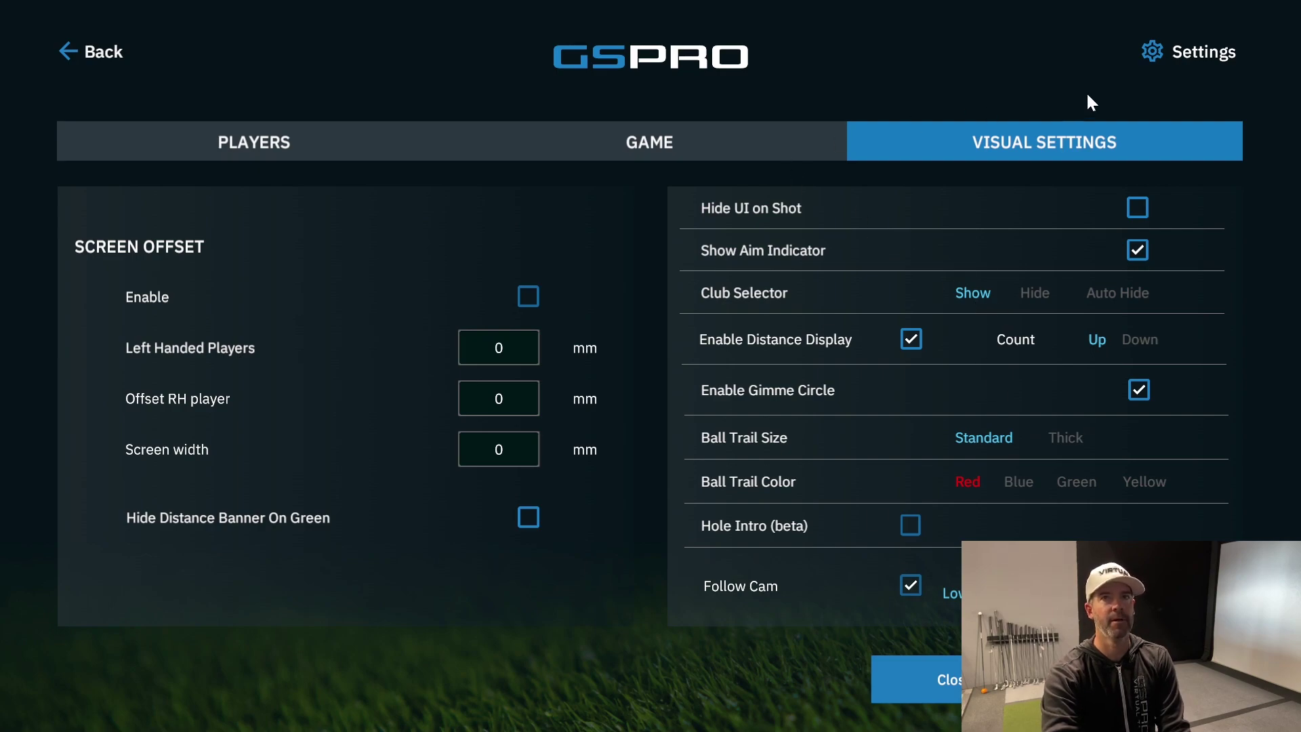
pyautogui.press('Escape')
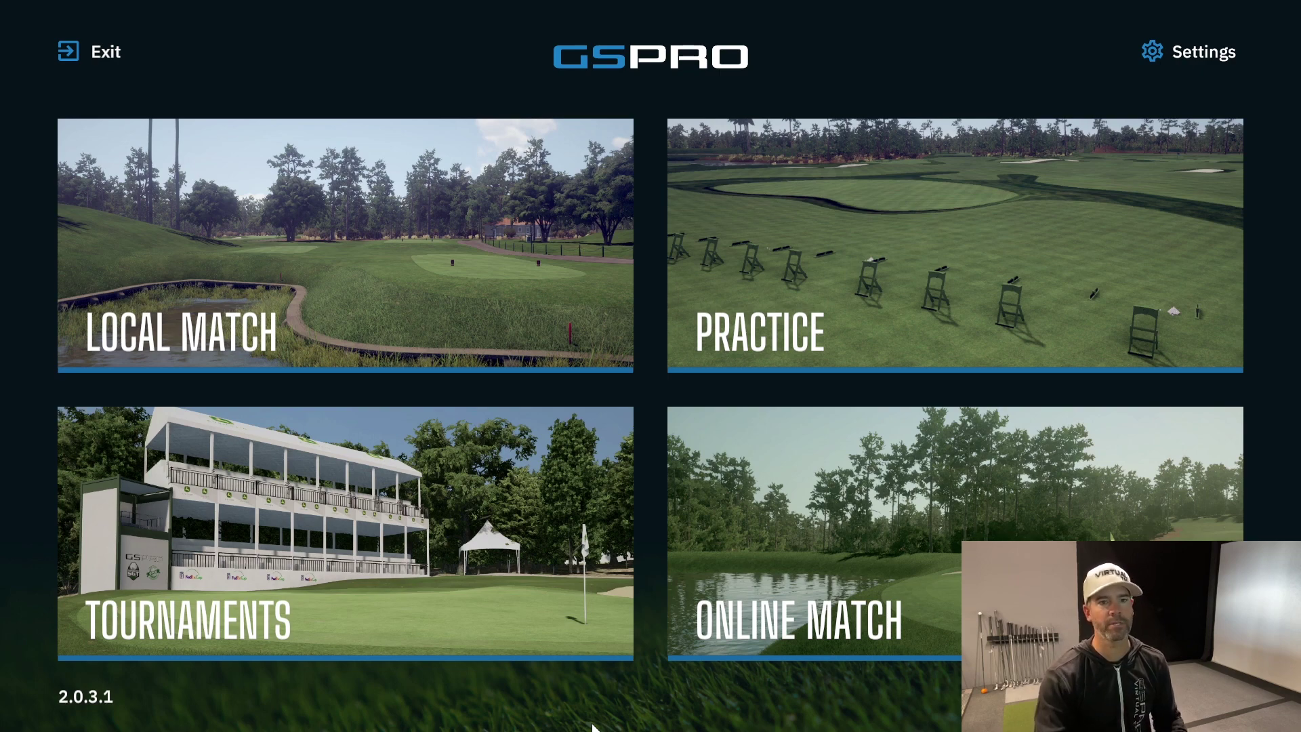
# - Start a Local Match, browse all courses, and play a downloaded course to reach player setup
pyautogui.click(352, 259)
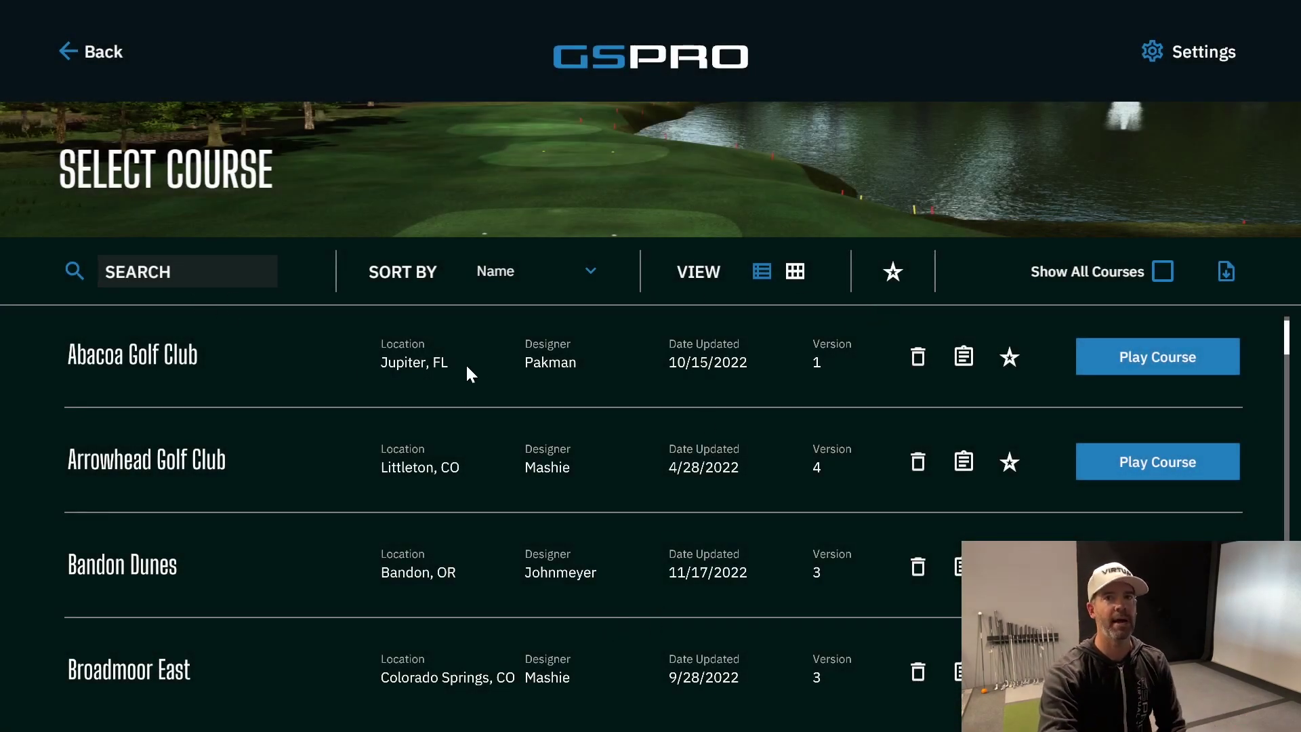
pyautogui.click(1165, 268)
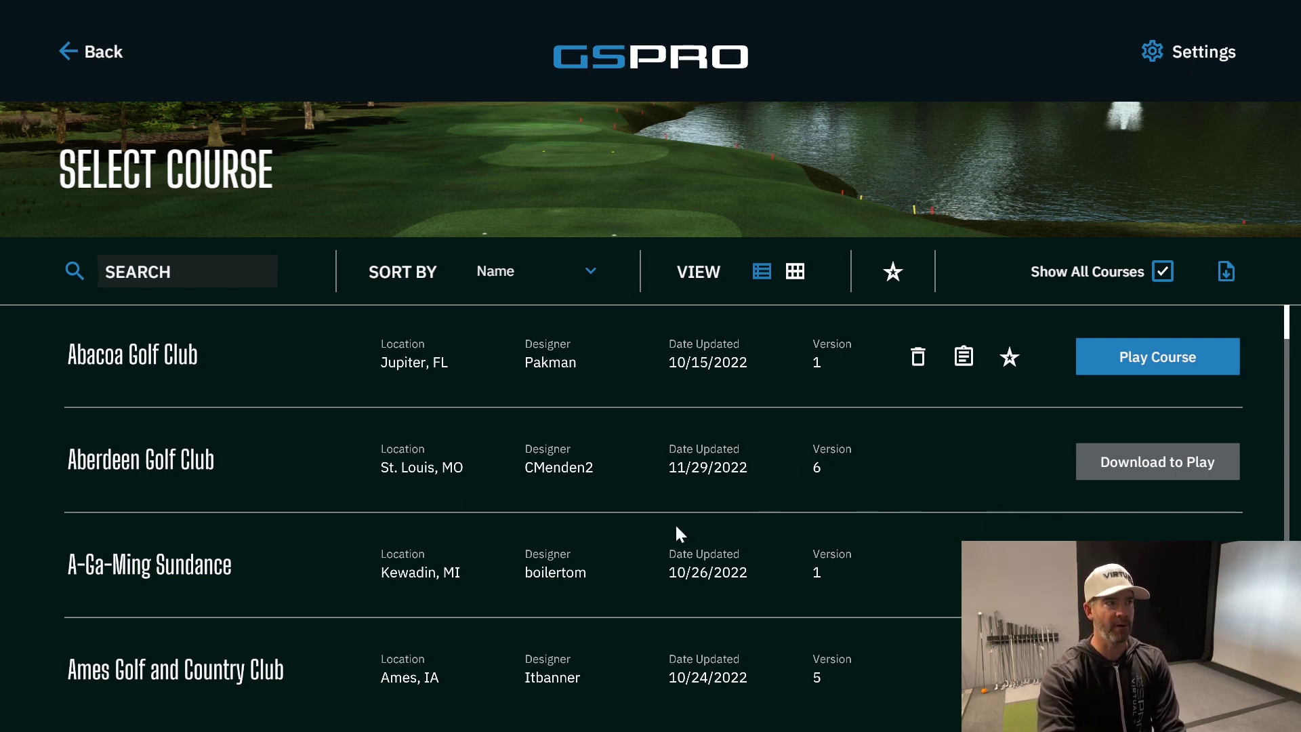
pyautogui.scroll(-4, 583, 559)
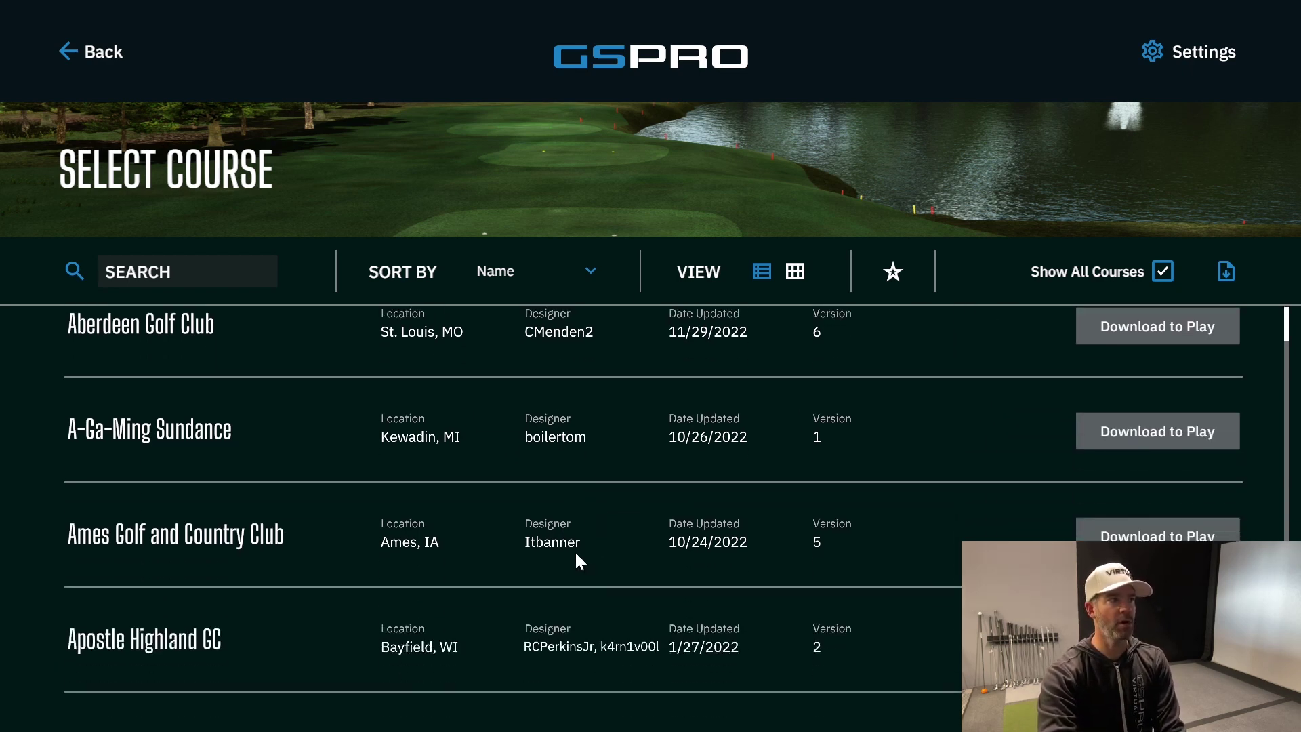
pyautogui.scroll(-1, 572, 559)
pyautogui.scroll(-2, 892, 593)
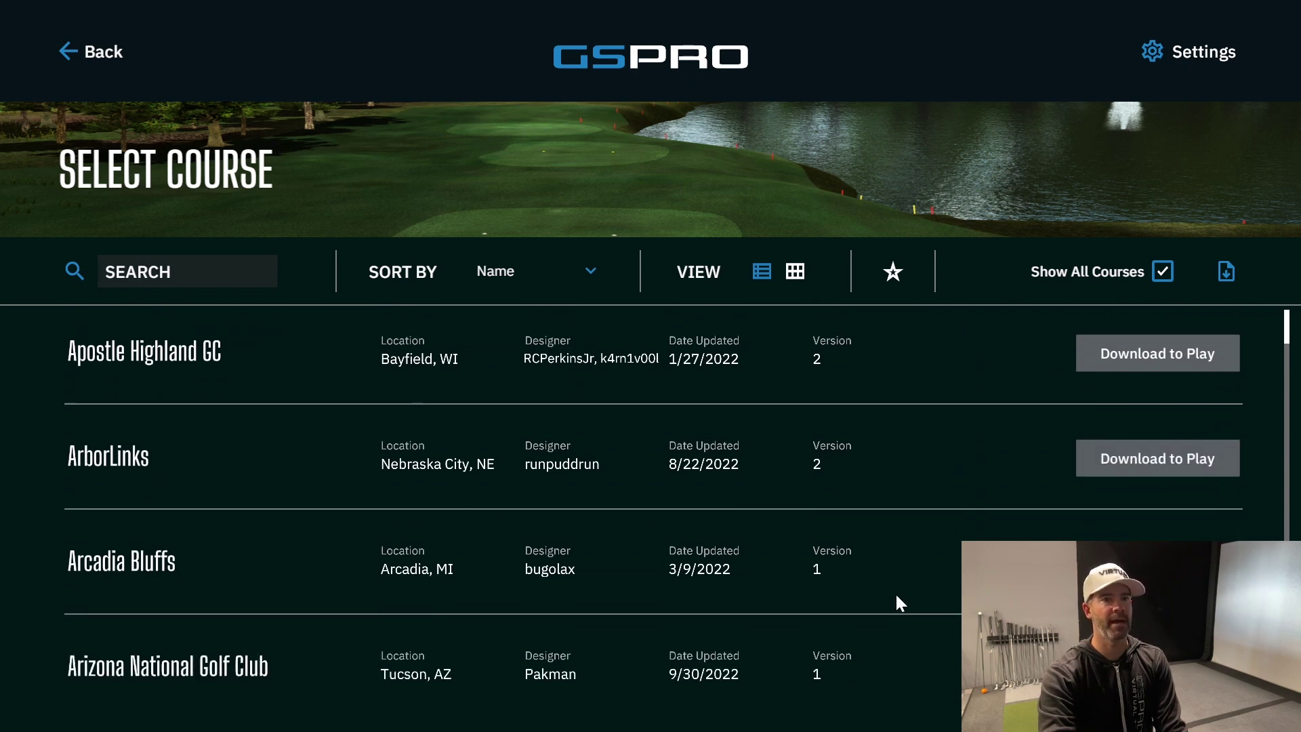
pyautogui.scroll(-4, 887, 592)
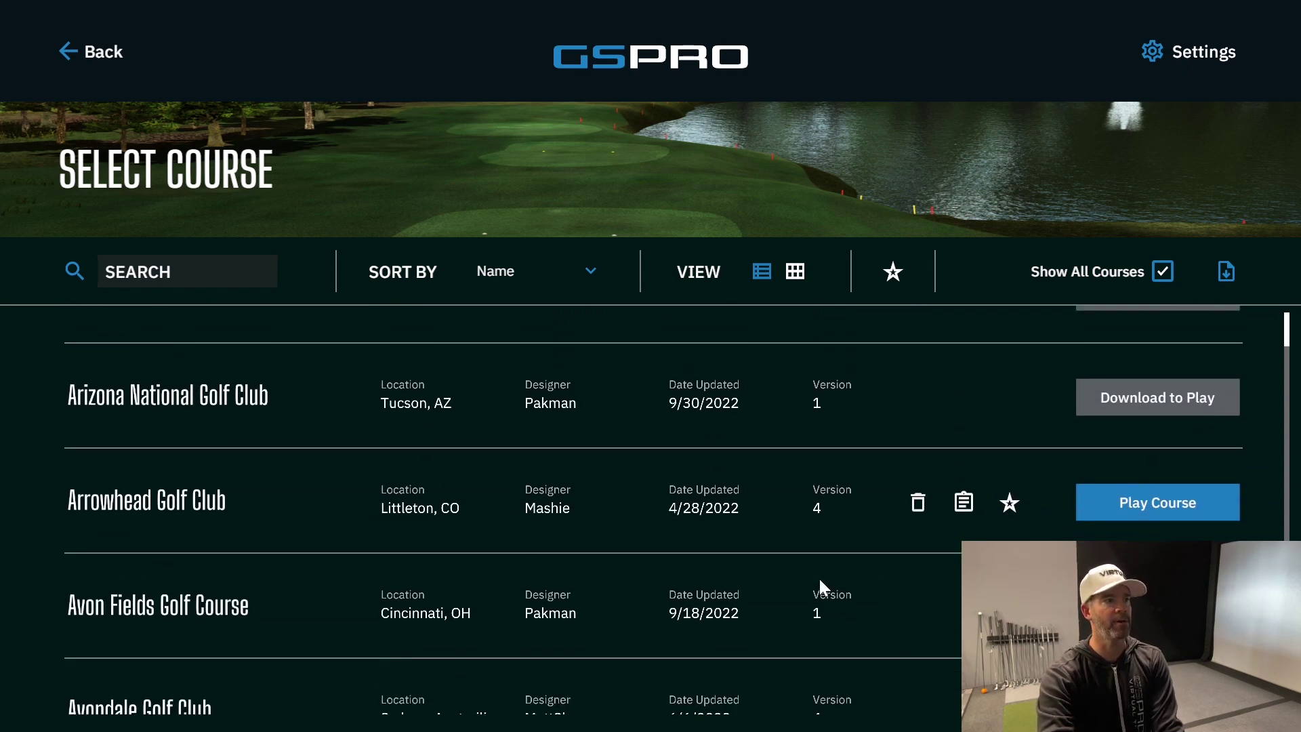
pyautogui.scroll(-1, 821, 583)
pyautogui.scroll(-2, 820, 583)
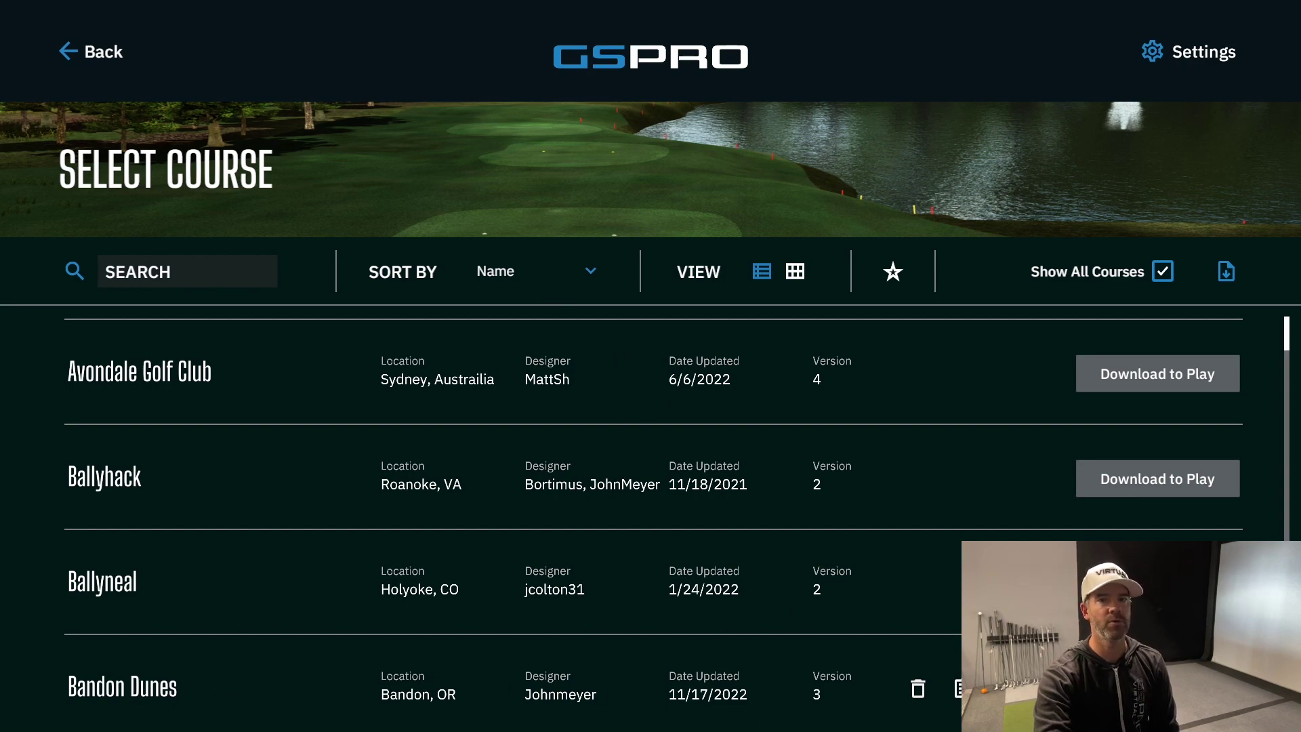
pyautogui.click(607, 330)
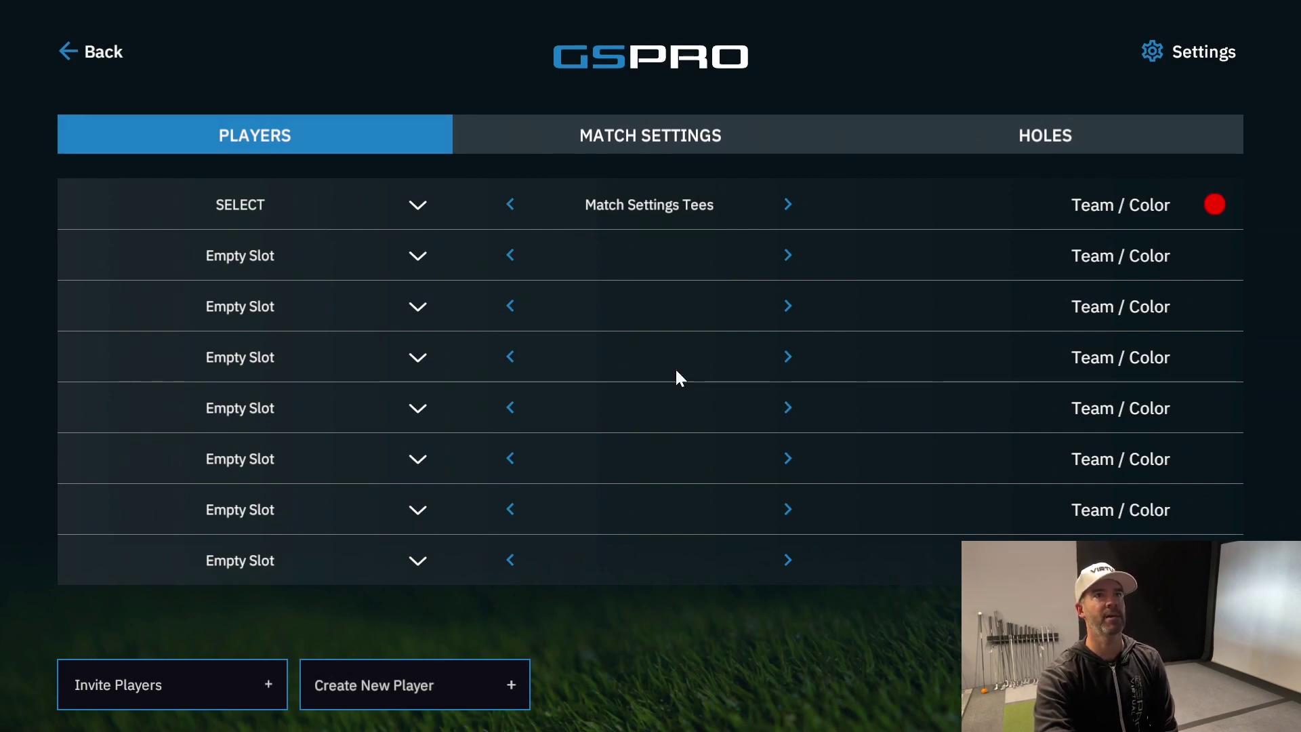
pyautogui.click(418, 206)
# - Put VirtualTee in the first player slot and compare its tees with the match settings
pyautogui.click(219, 244)
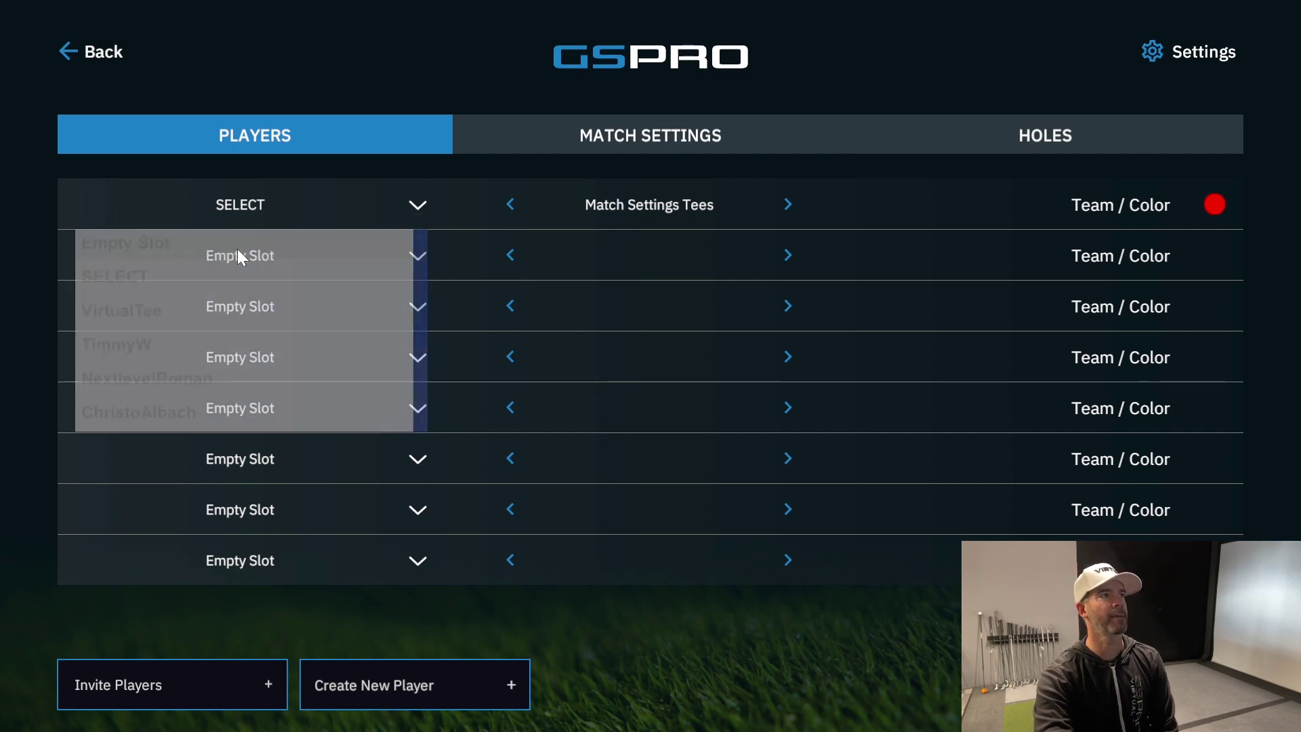
pyautogui.click(418, 206)
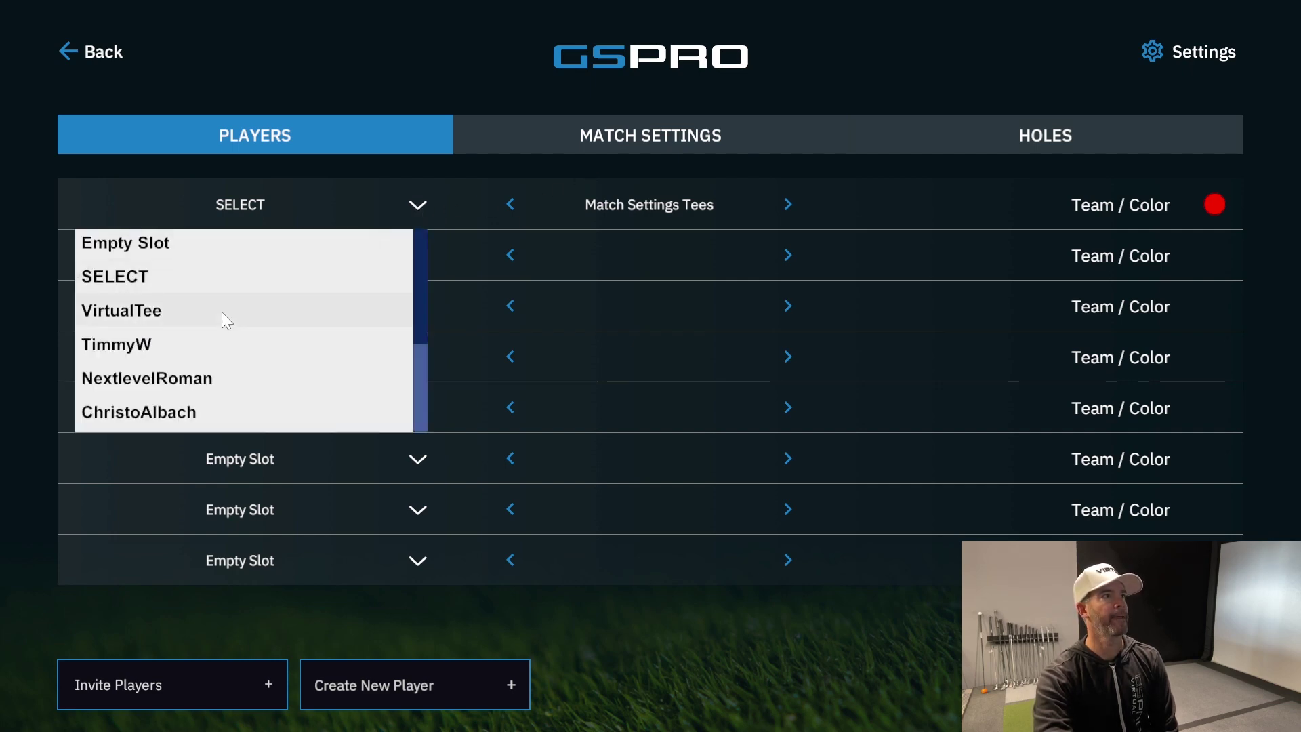
pyautogui.click(221, 312)
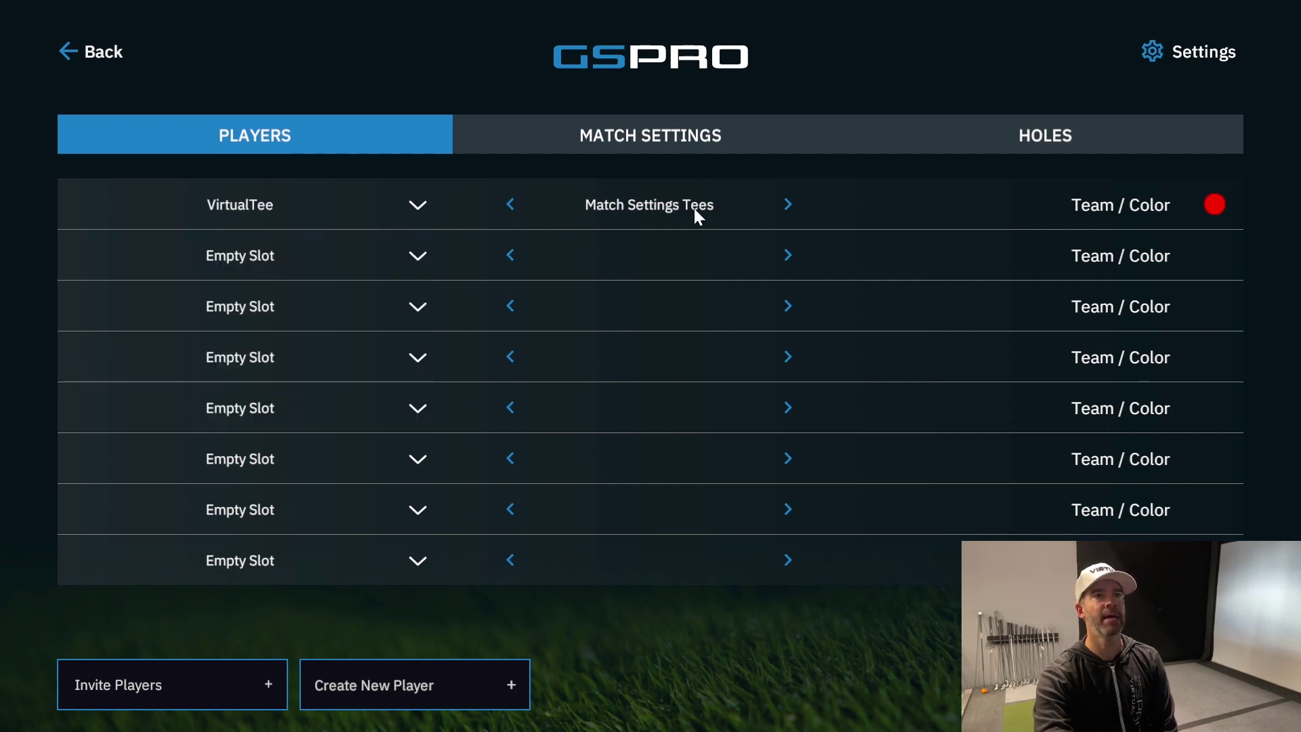
pyautogui.click(637, 132)
pyautogui.click(328, 139)
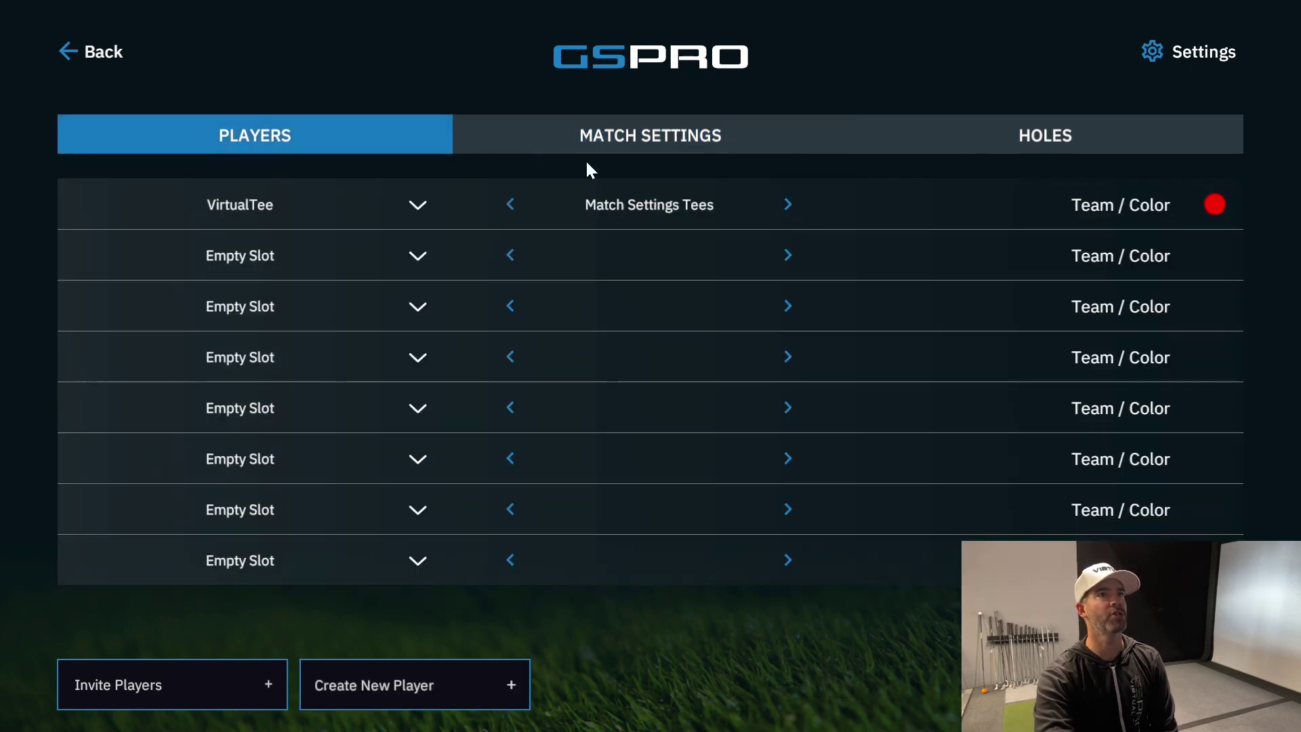
pyautogui.click(787, 204)
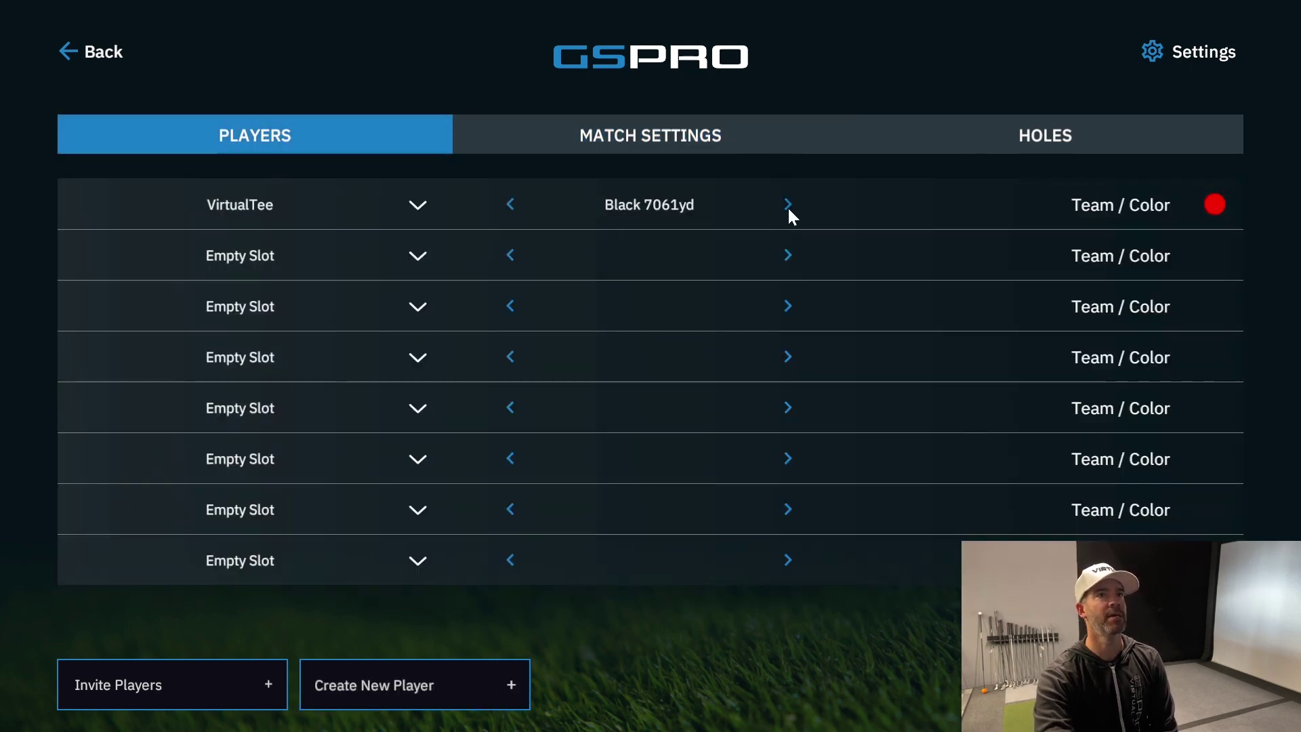
pyautogui.click(512, 205)
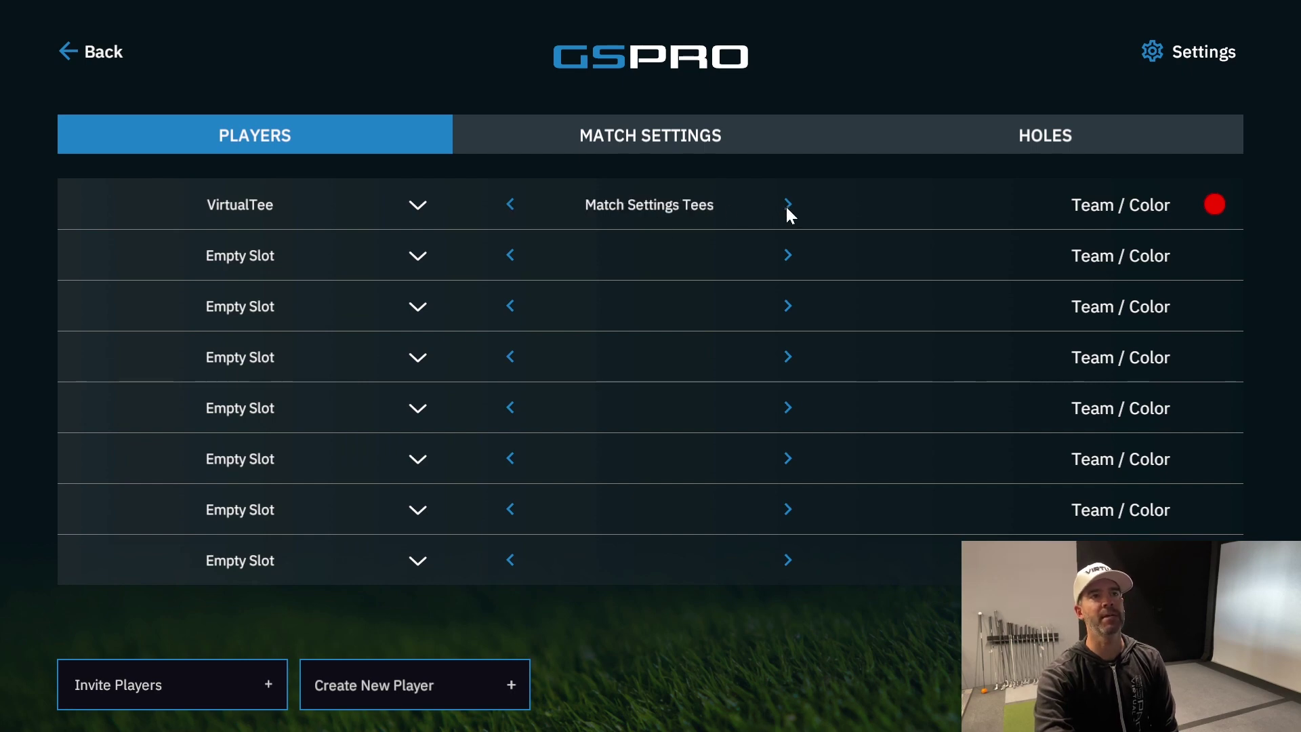
pyautogui.click(675, 139)
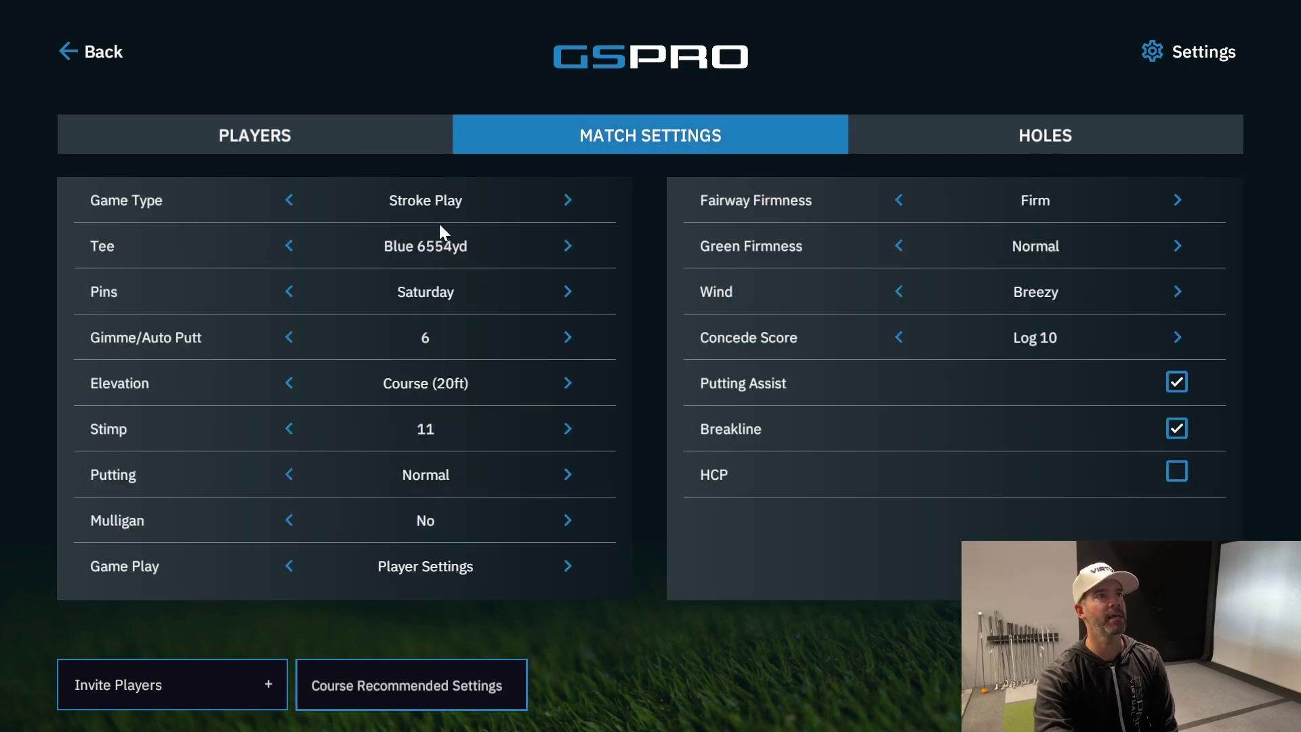
pyautogui.click(342, 143)
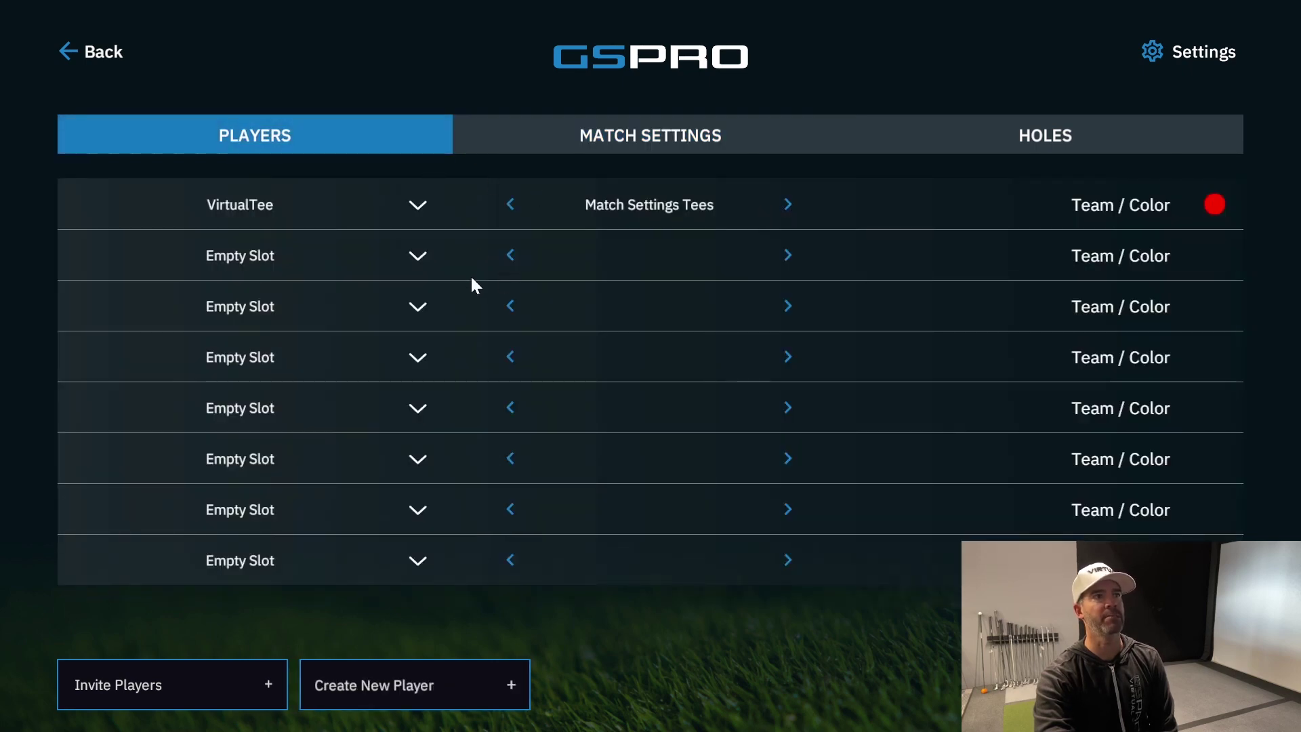
pyautogui.click(417, 258)
pyautogui.click(248, 377)
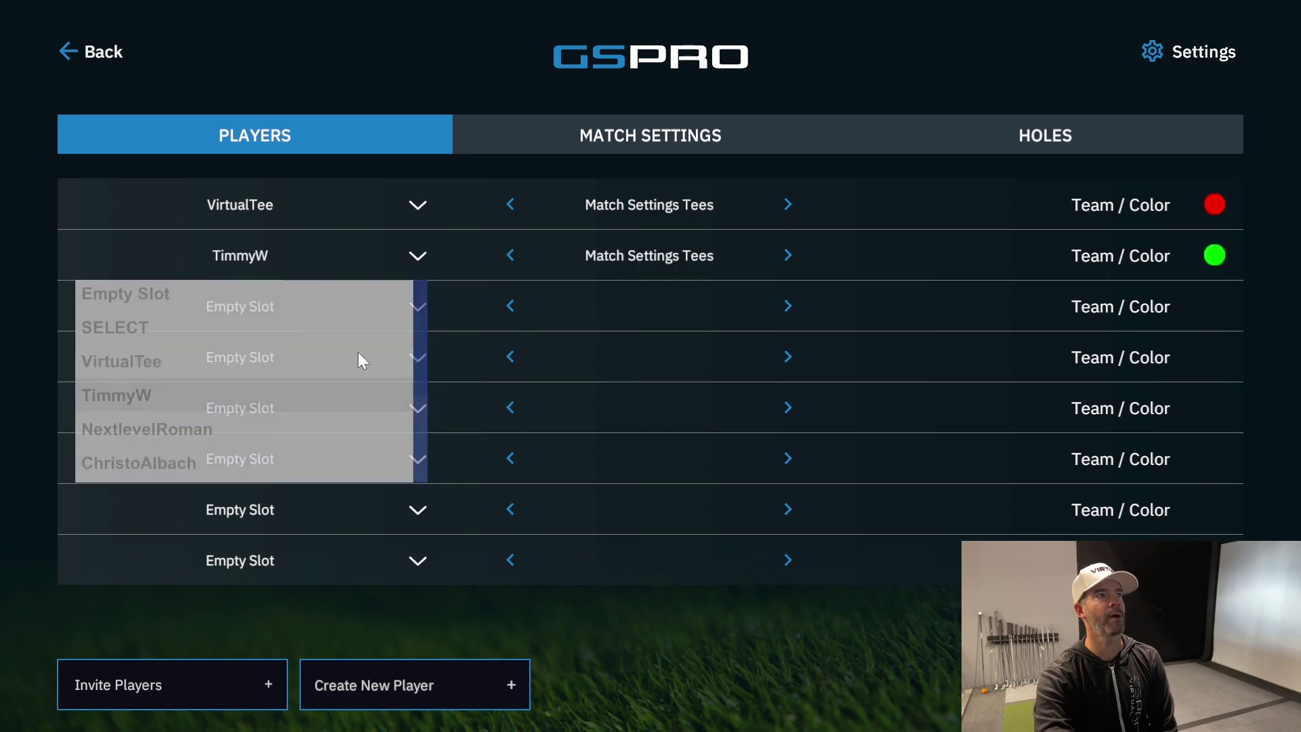
pyautogui.click(790, 204)
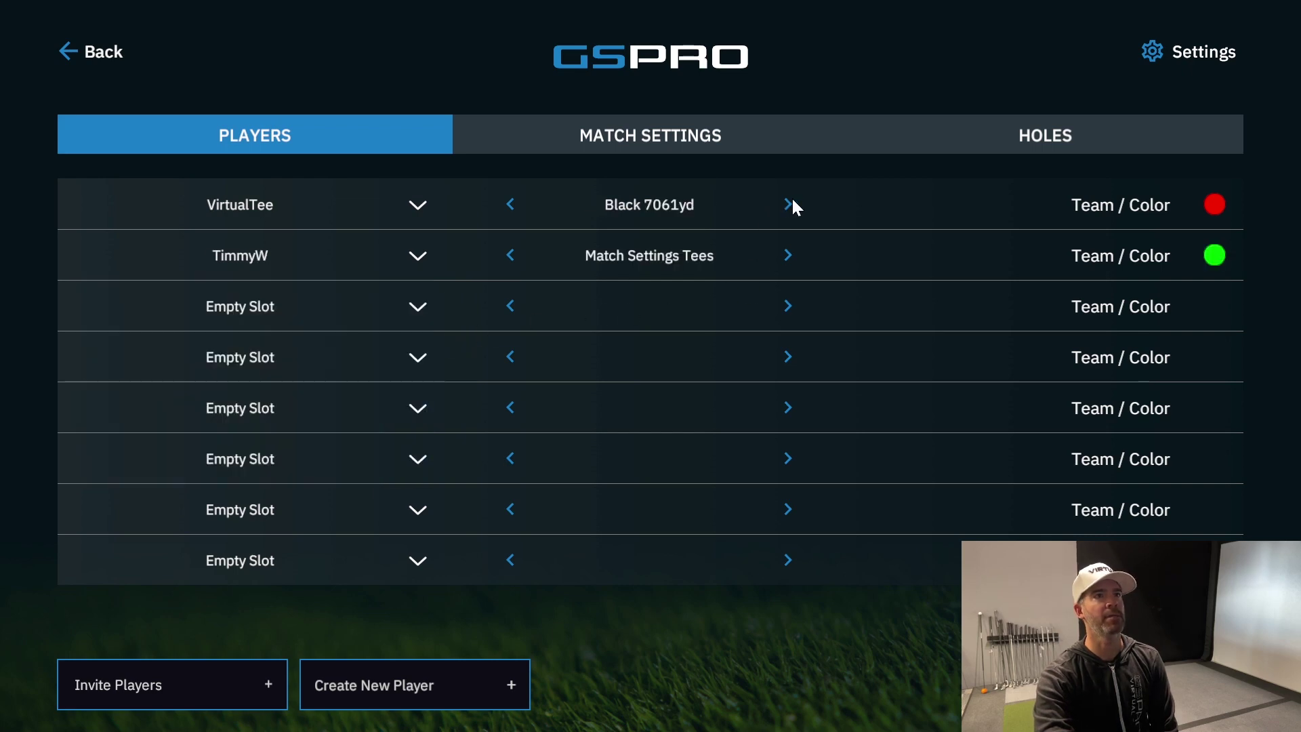
pyautogui.click(780, 262)
pyautogui.click(781, 261)
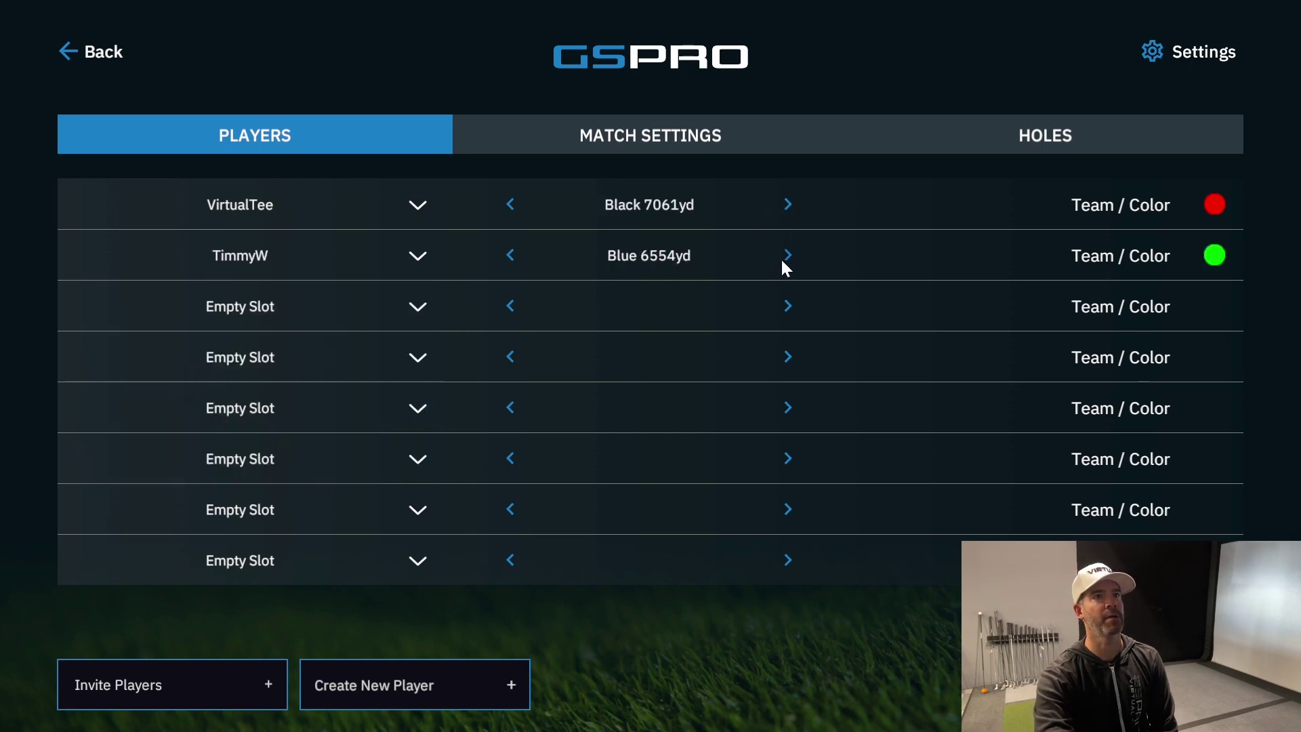
pyautogui.click(702, 145)
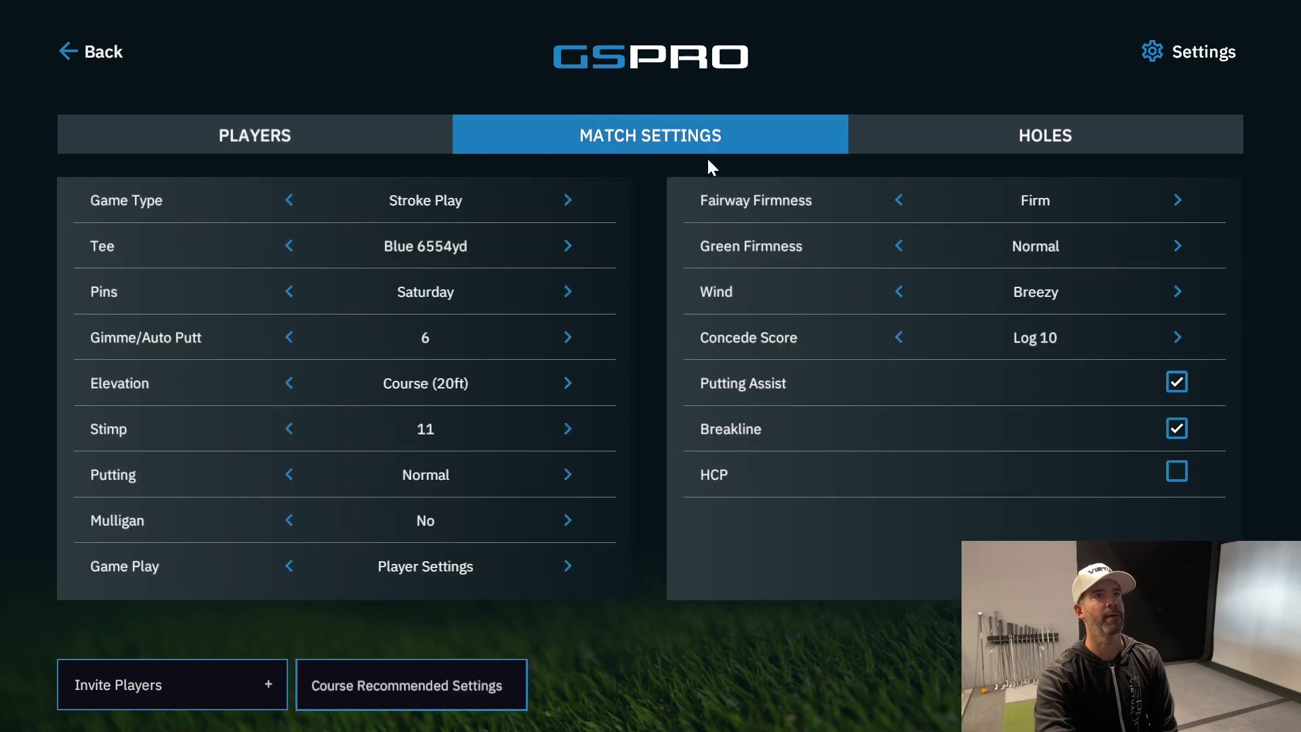